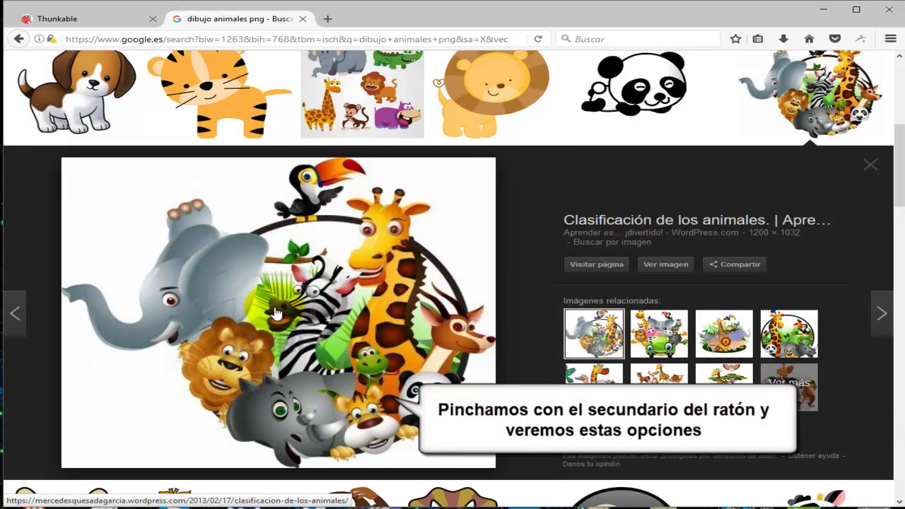
# Save the enlarged animal group picture from the search results into the Thunkable icono folder with the name icono.
pyautogui.rightClick(277, 313)
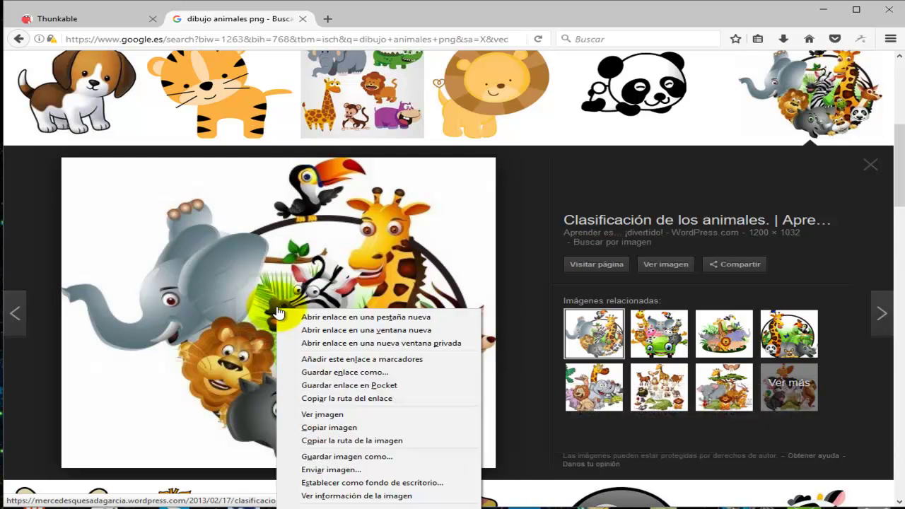
pyautogui.click(382, 459)
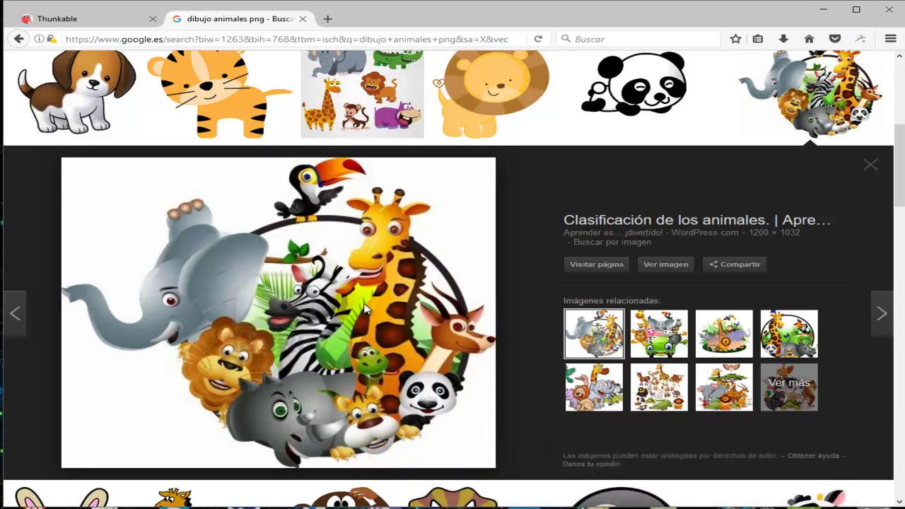
pyautogui.click(356, 157)
pyautogui.click(329, 242)
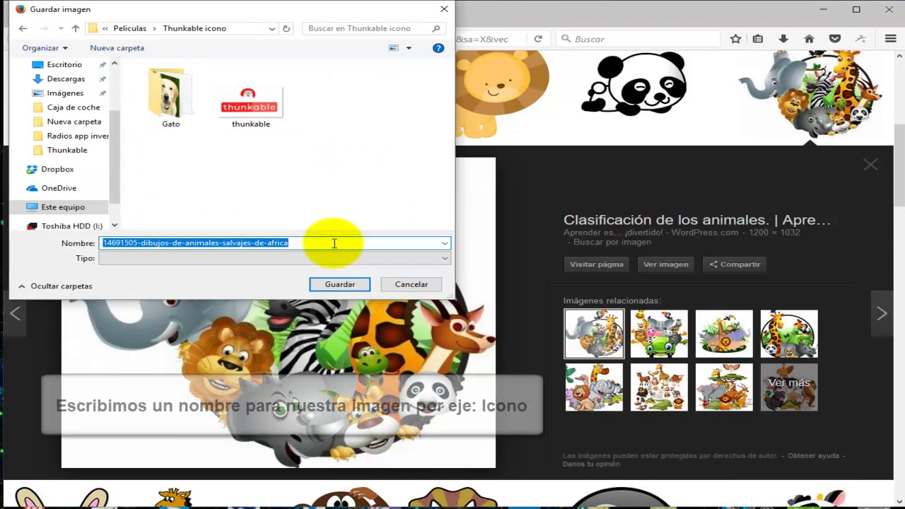
pyautogui.write('icono')
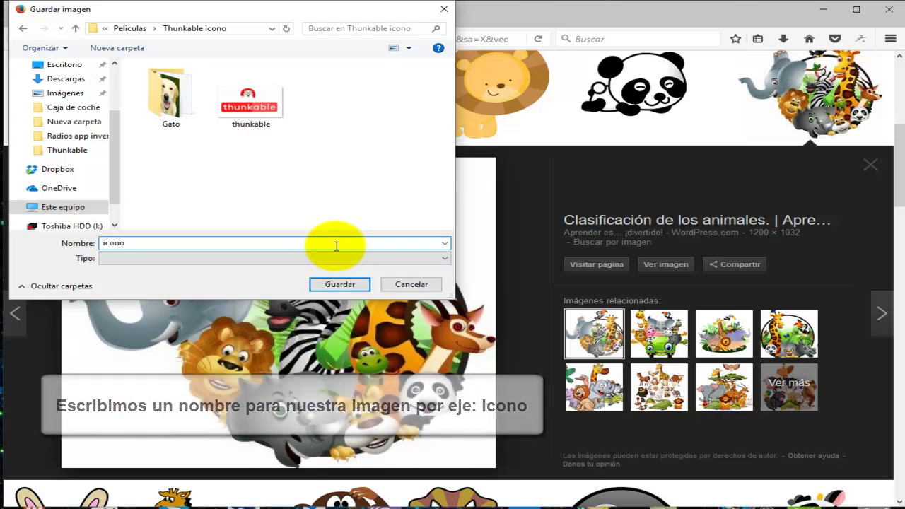
pyautogui.click(329, 286)
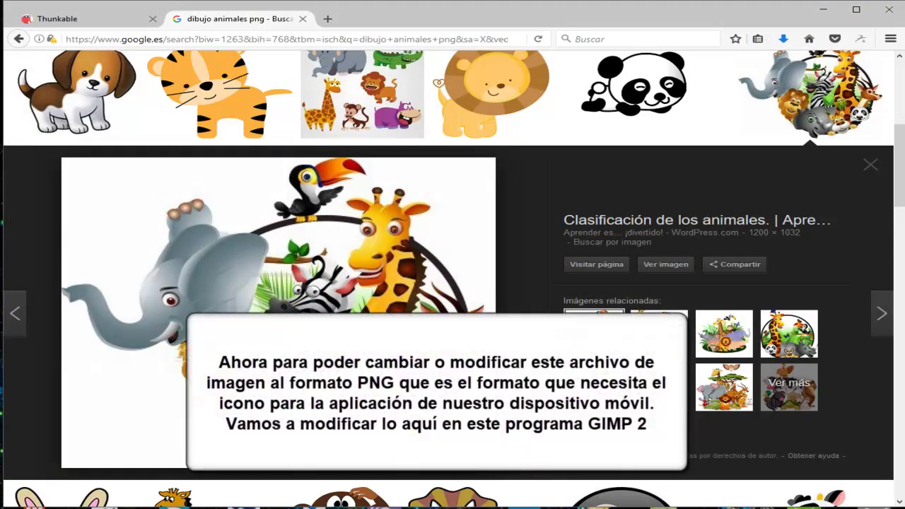
# Switch to GIMP and open icono.jpg from the Thunkable icono folder.
pyautogui.moveTo(545, 505)
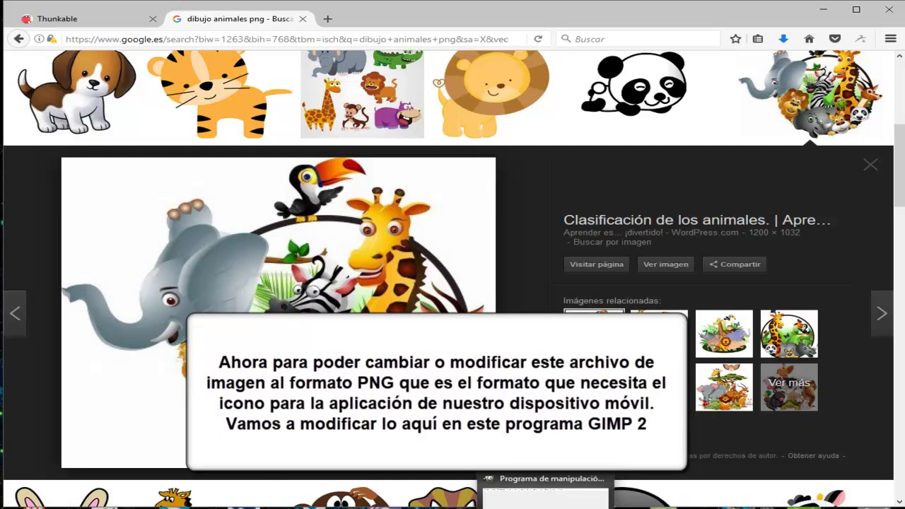
pyautogui.click(543, 495)
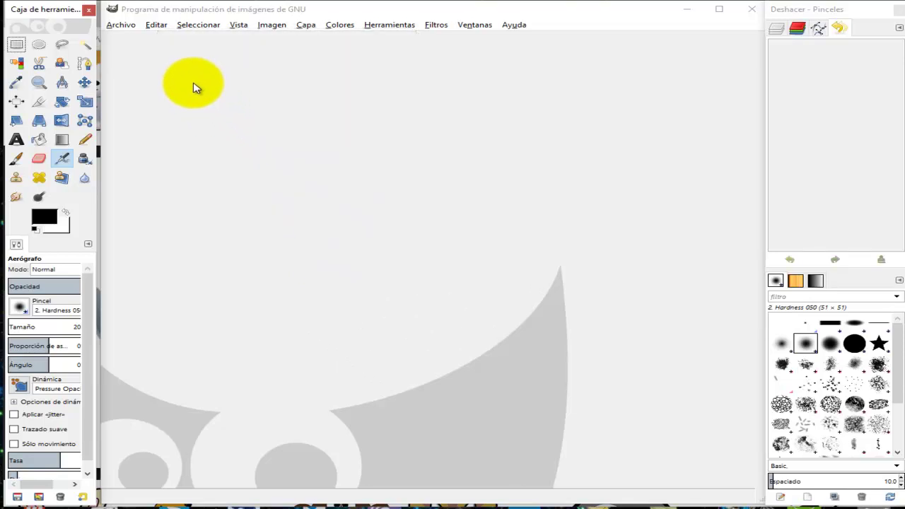
pyautogui.click(120, 28)
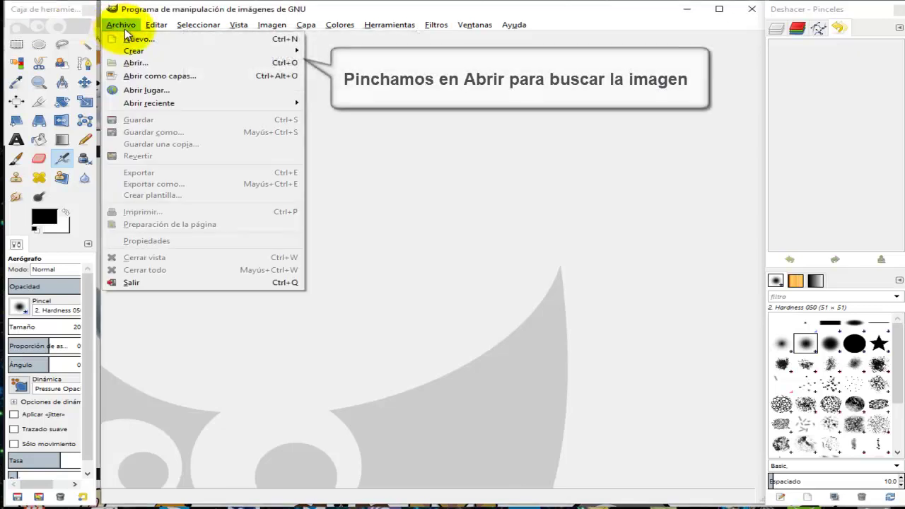
pyautogui.click(169, 64)
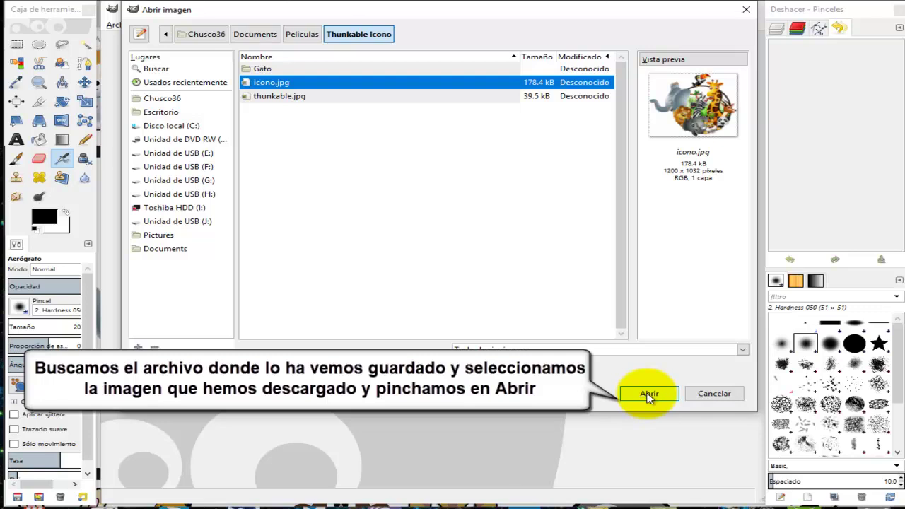
pyautogui.click(649, 394)
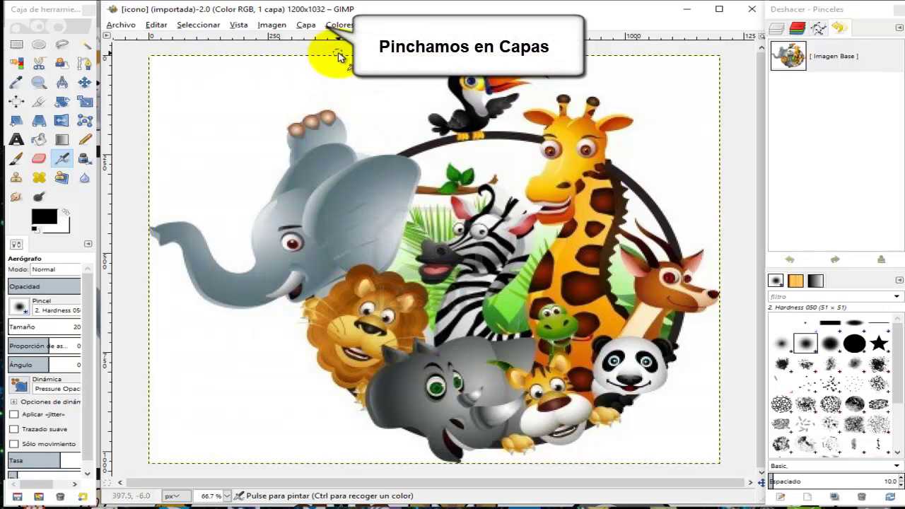
# Add an alpha channel to the image's layer so that removed areas turn transparent.
pyautogui.click(306, 26)
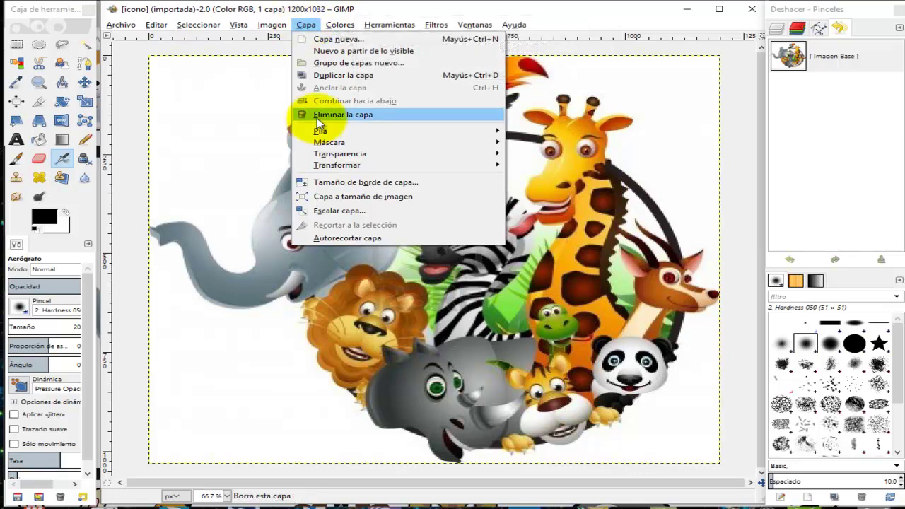
pyautogui.moveTo(373, 153)
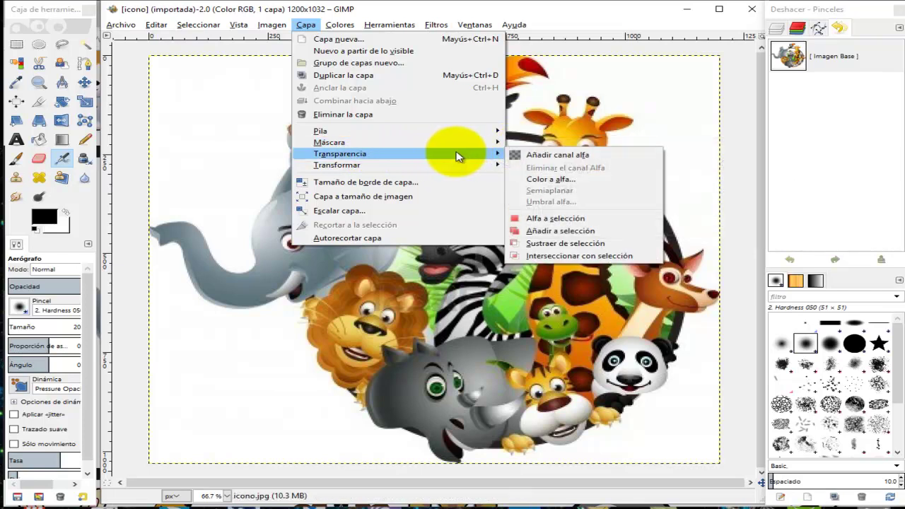
pyautogui.click(570, 155)
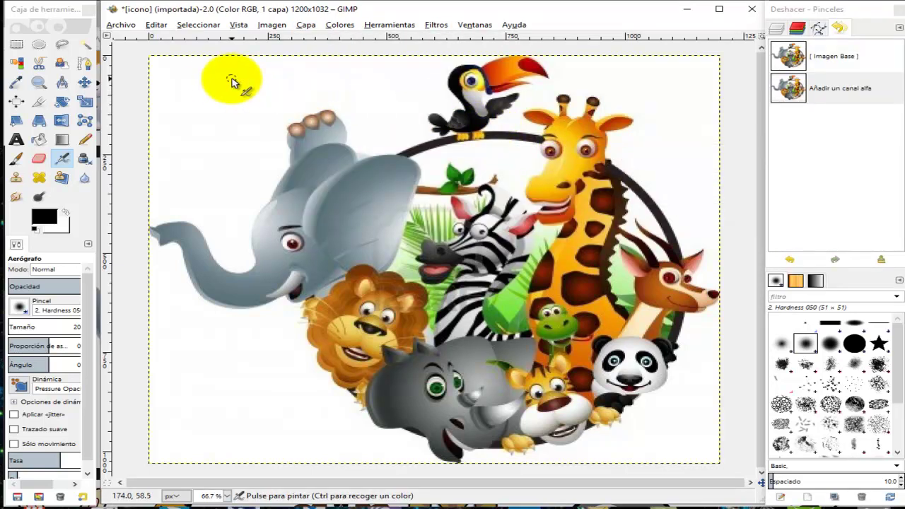
# Fuzzy-select and cut the two upper areas of white background, above the elephant and to the right of the toucan and giraffe.
pyautogui.click(84, 47)
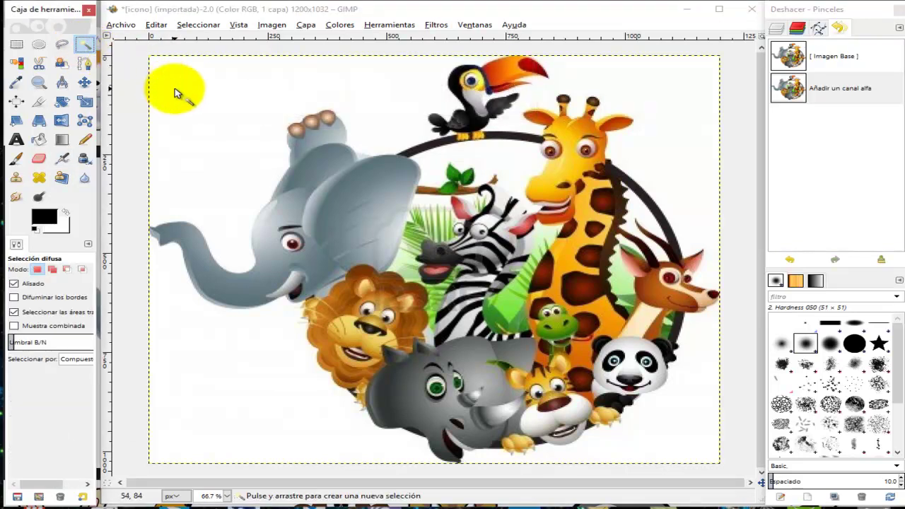
pyautogui.click(211, 128)
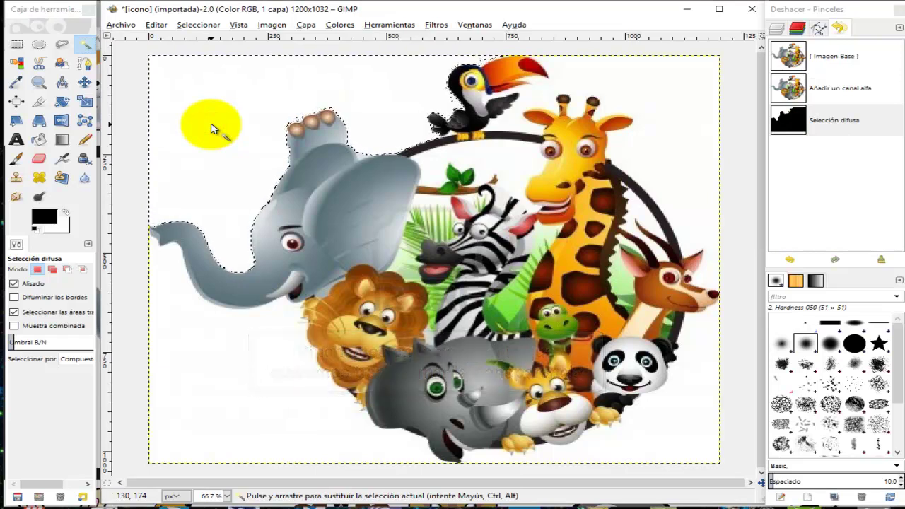
pyautogui.click(157, 27)
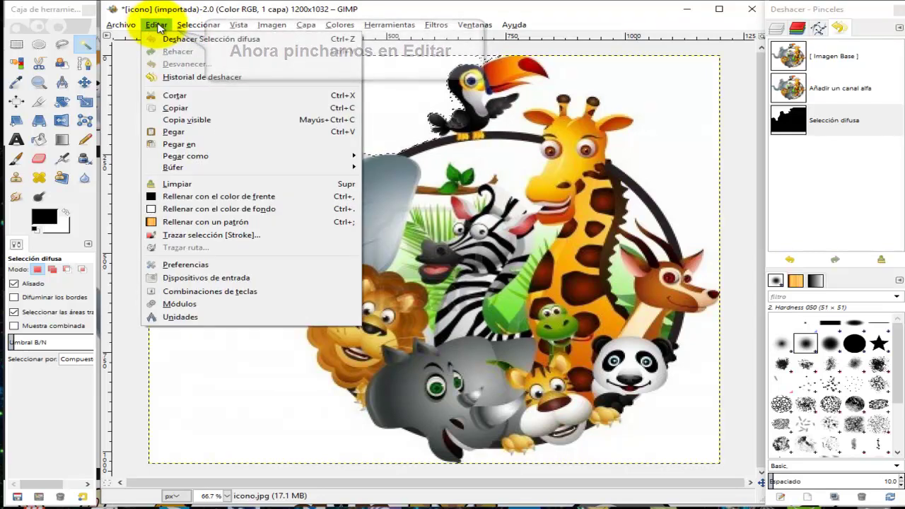
pyautogui.click(205, 96)
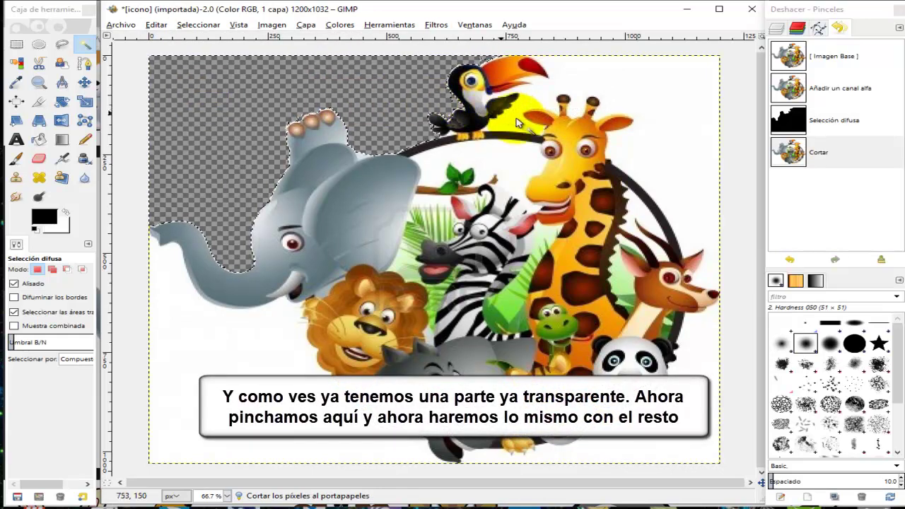
pyautogui.click(653, 120)
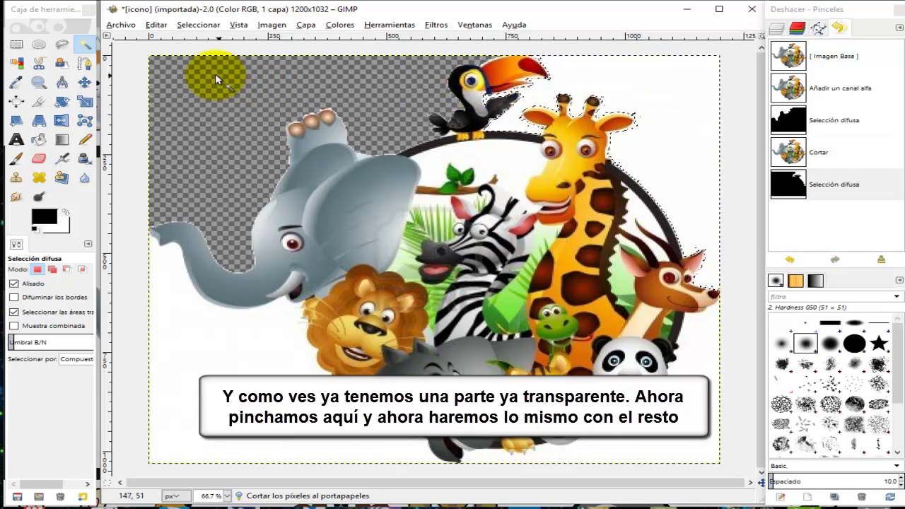
pyautogui.click(154, 28)
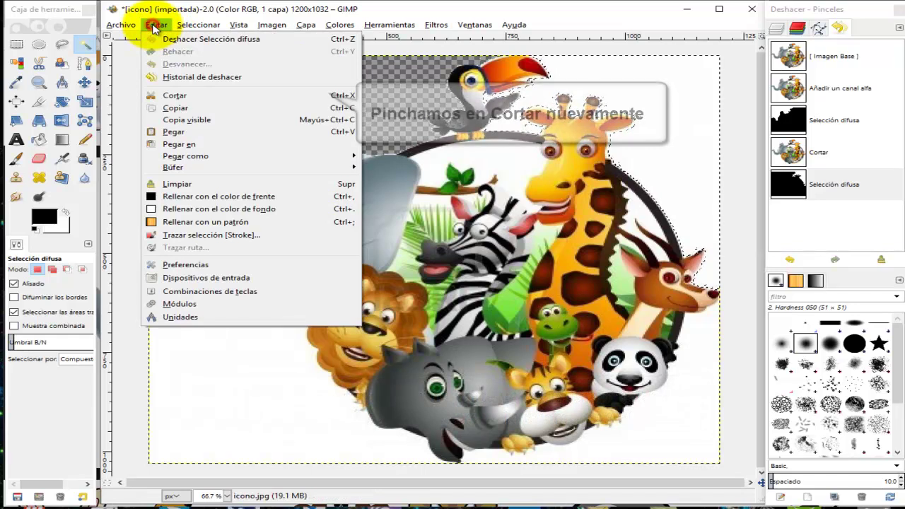
pyautogui.click(203, 99)
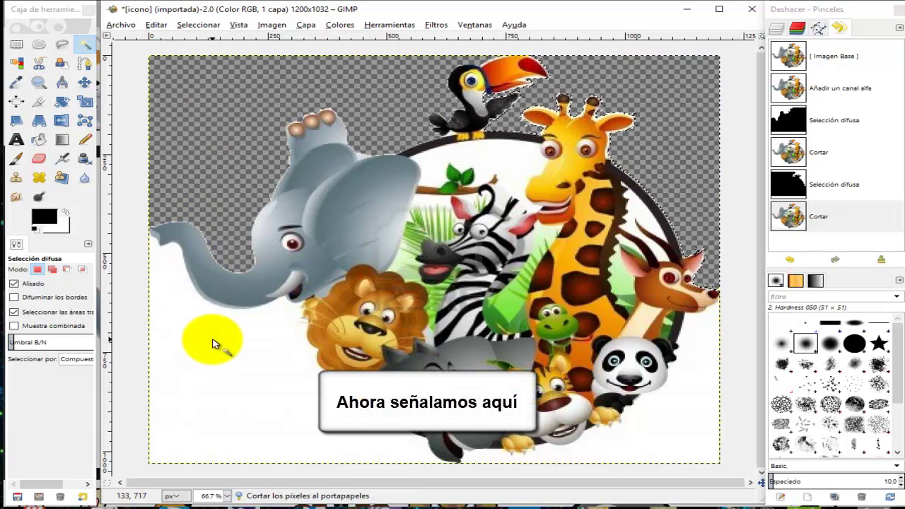
# Fuzzy-select and cut the two lower areas of white background, below the elephant and lion and beside the panda.
pyautogui.click(213, 343)
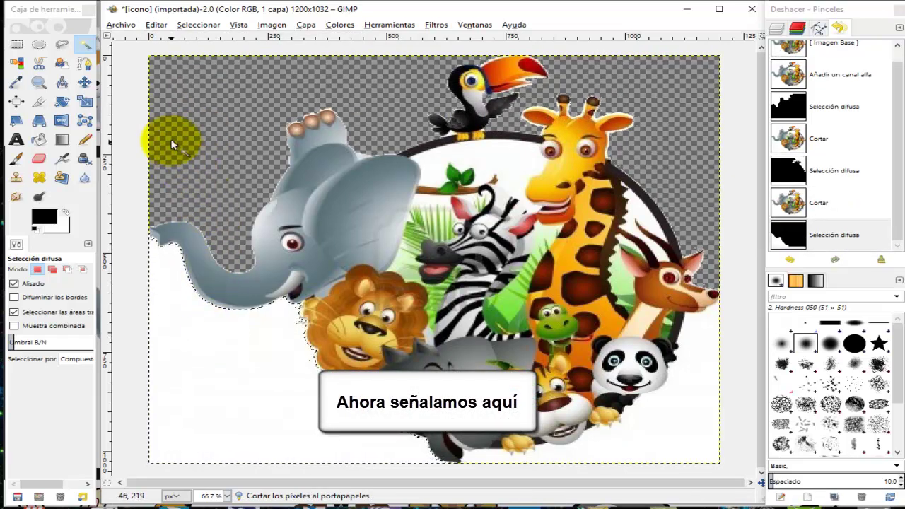
pyautogui.click(157, 25)
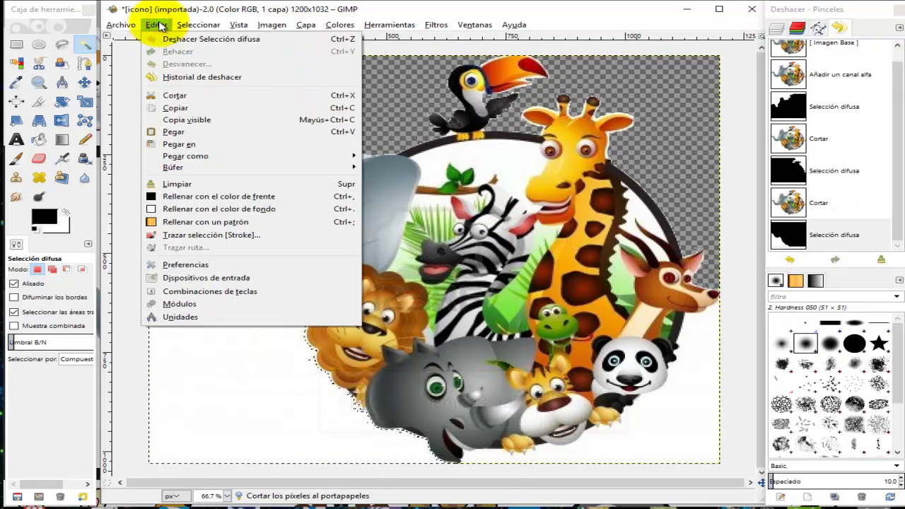
pyautogui.click(190, 95)
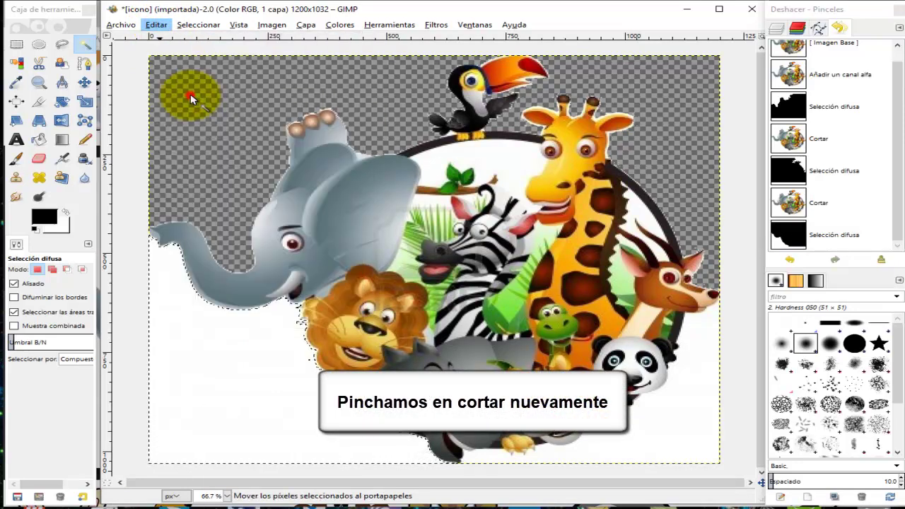
pyautogui.click(691, 399)
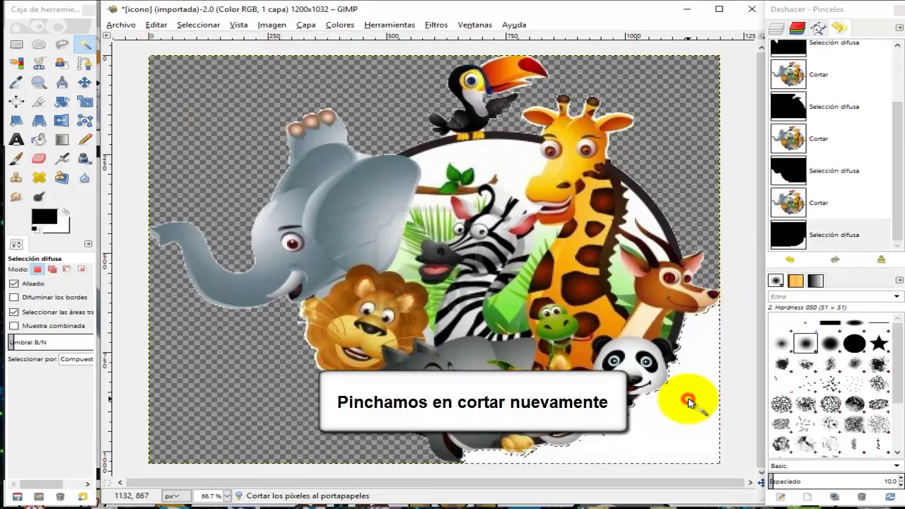
pyautogui.click(157, 25)
pyautogui.click(186, 96)
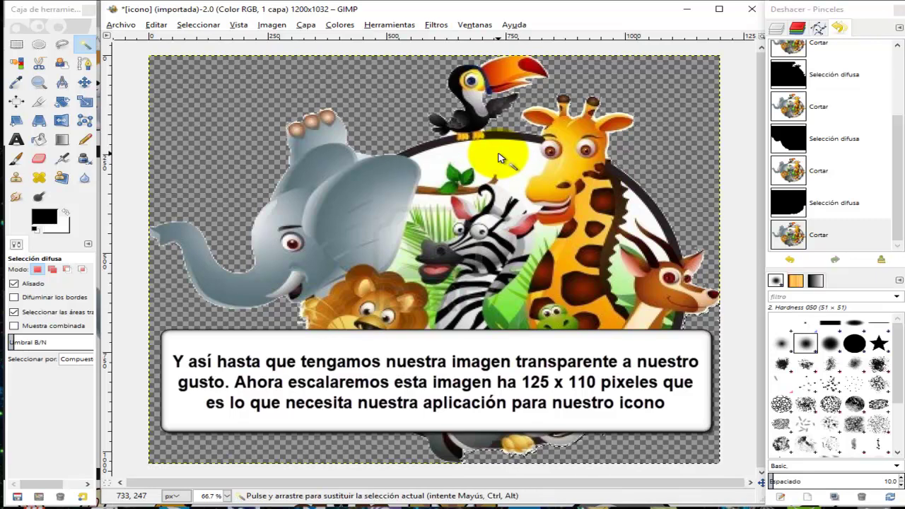
pyautogui.click(204, 106)
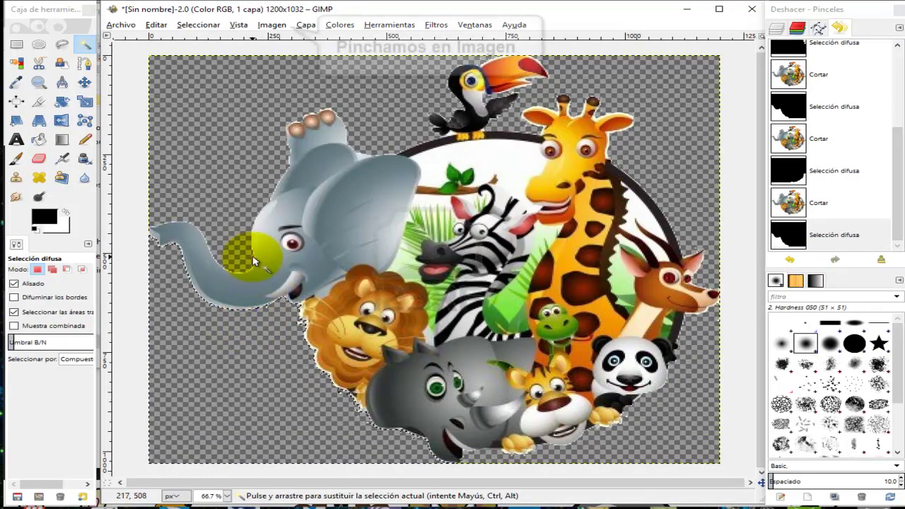
# Scale the image to a width of 128 px and a height of 110 px, keeping cubic interpolation.
pyautogui.click(271, 27)
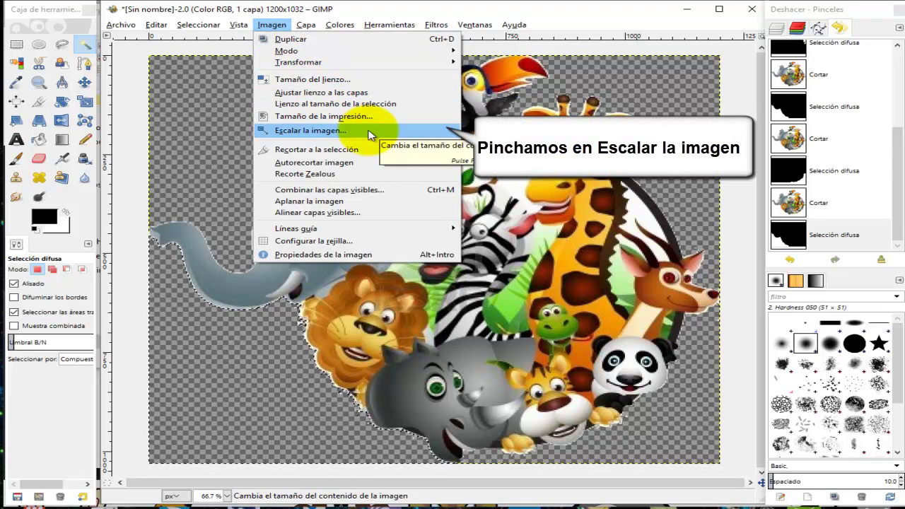
pyautogui.click(311, 130)
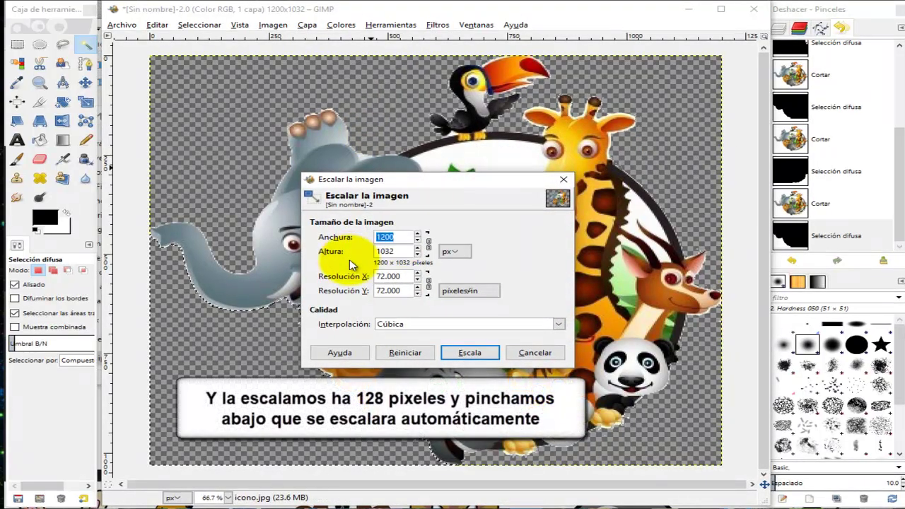
pyautogui.write('1')
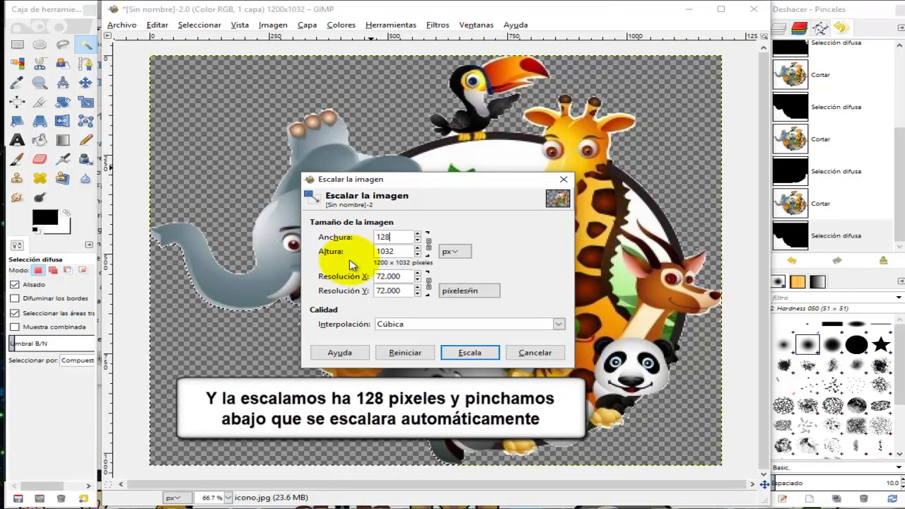
pyautogui.write('28')
pyautogui.click(388, 251)
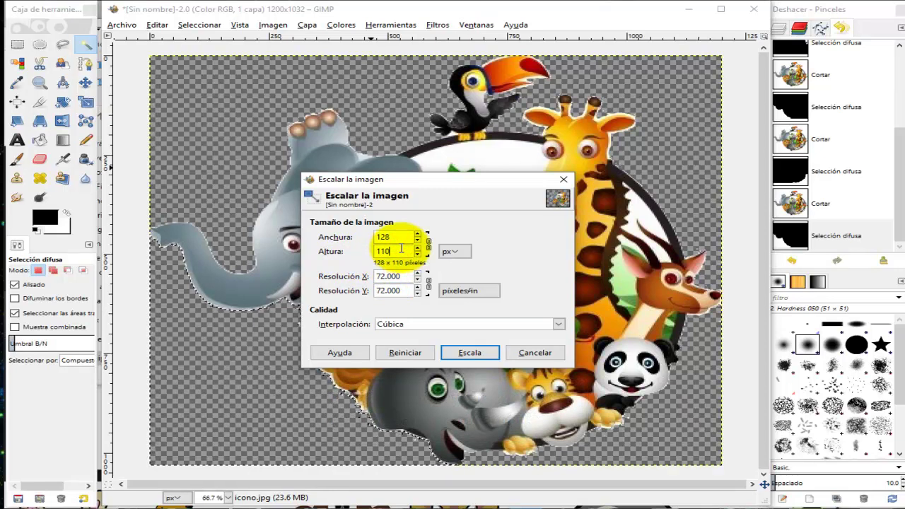
pyautogui.click(401, 239)
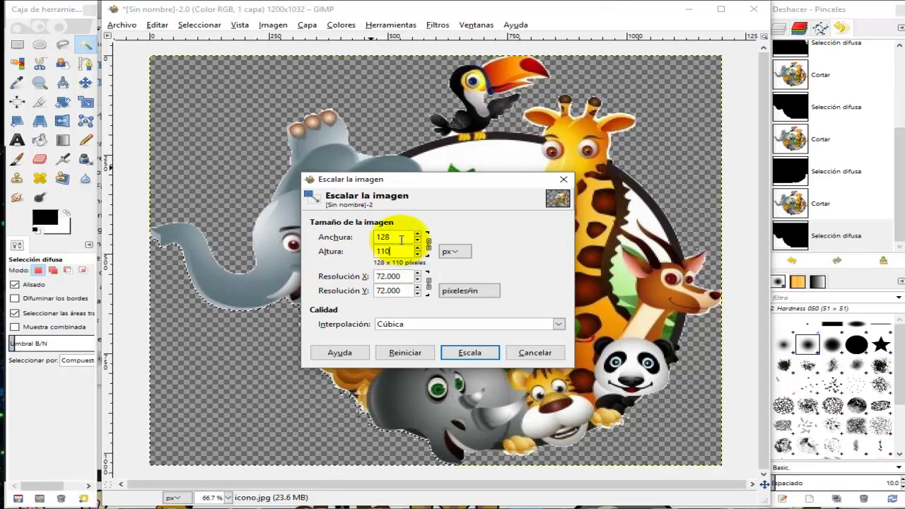
pyautogui.click(469, 352)
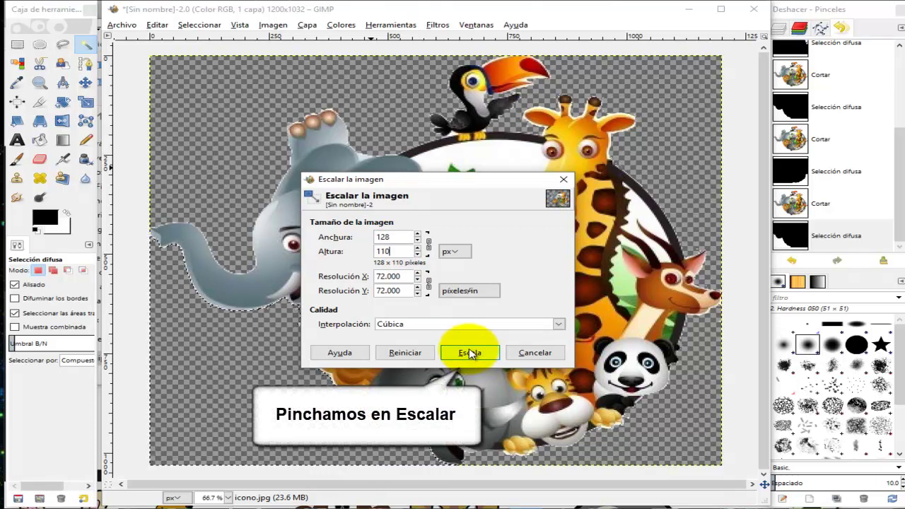
pyautogui.click(470, 352)
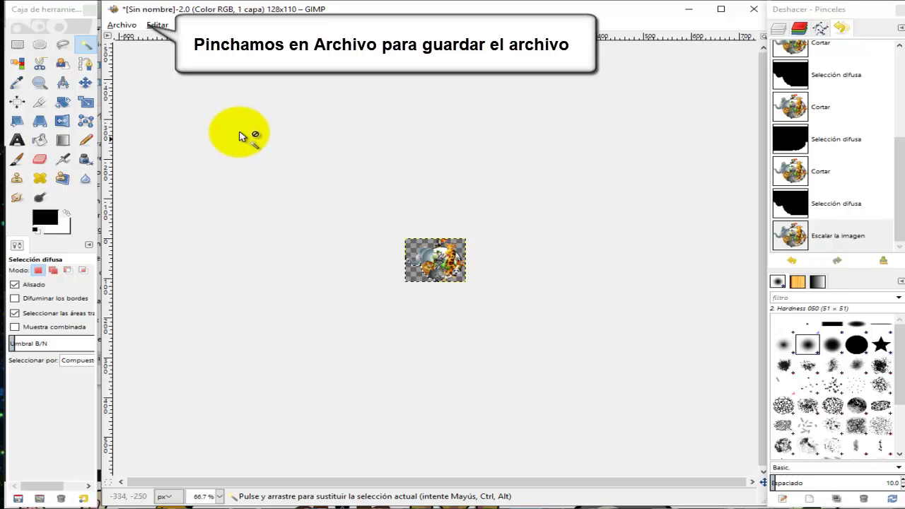
# Try to save the image as iconos.png in the Zararadio folder, and continue to the export dialog.
pyautogui.click(119, 26)
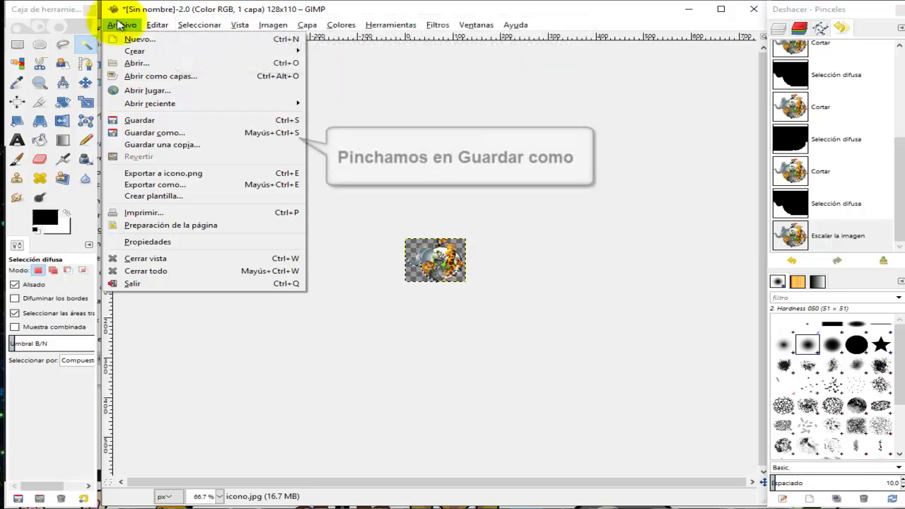
pyautogui.click(191, 132)
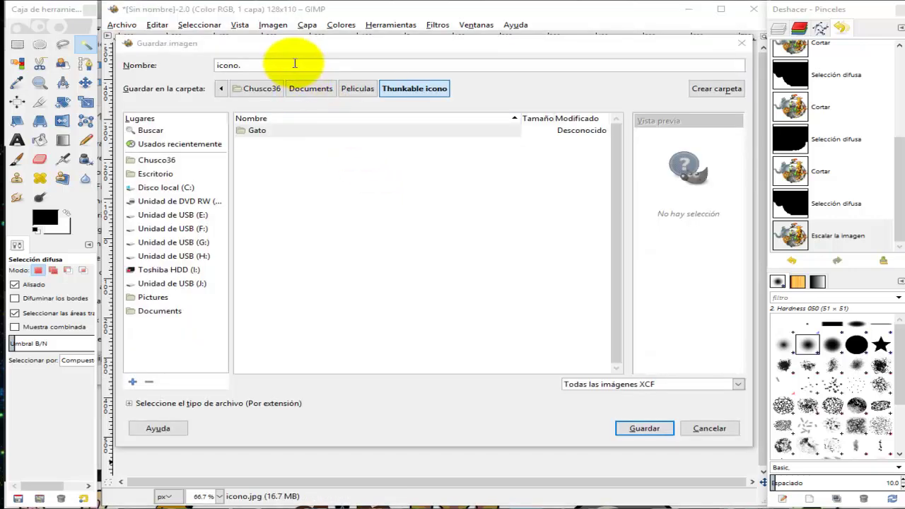
pyautogui.click(293, 64)
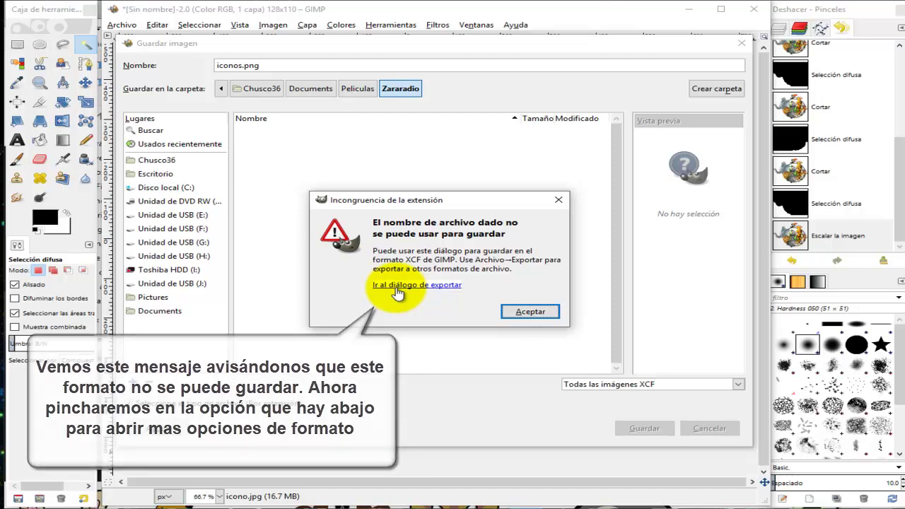
pyautogui.click(397, 285)
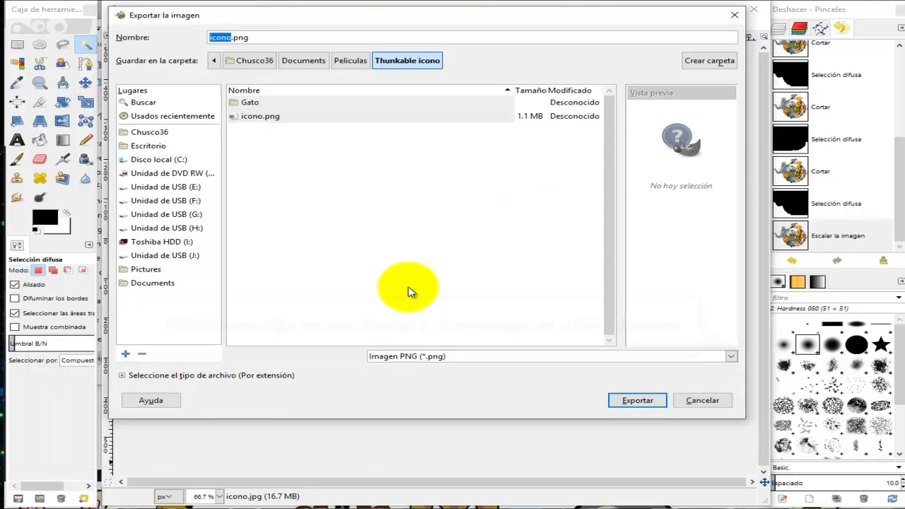
# Export the image in PNG format as iconos.png to the Zararadio folder, keeping the offered PNG options.
pyautogui.click(732, 357)
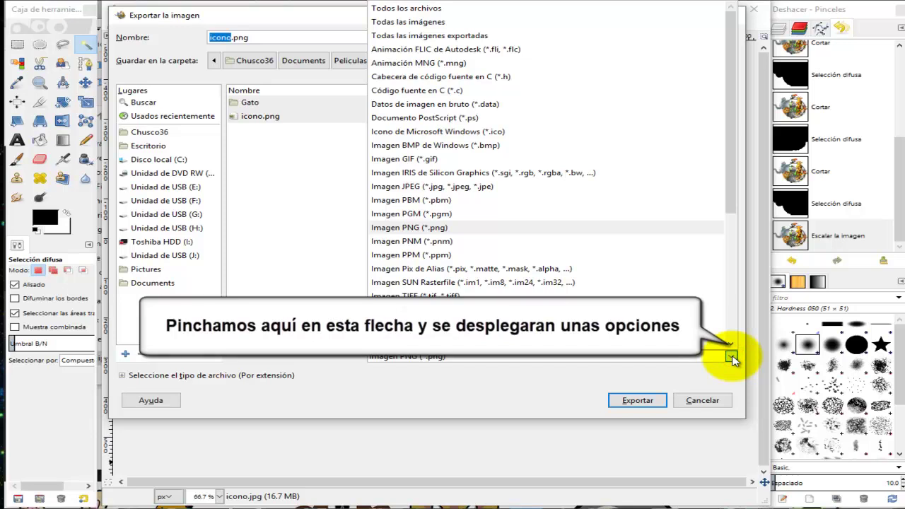
pyautogui.click(403, 228)
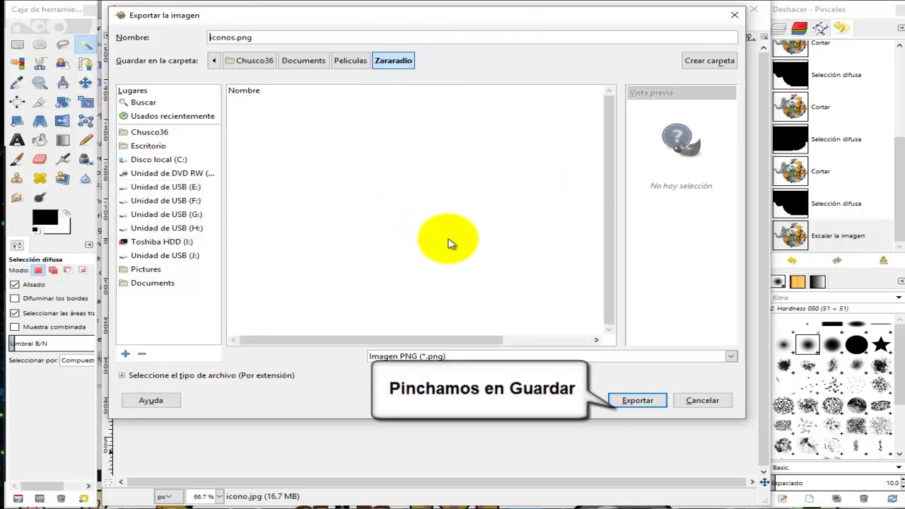
pyautogui.click(648, 401)
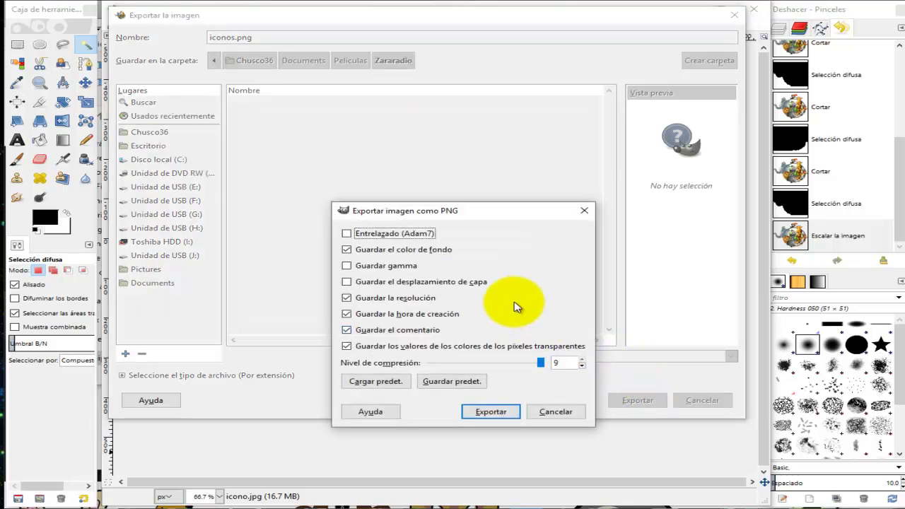
pyautogui.click(493, 412)
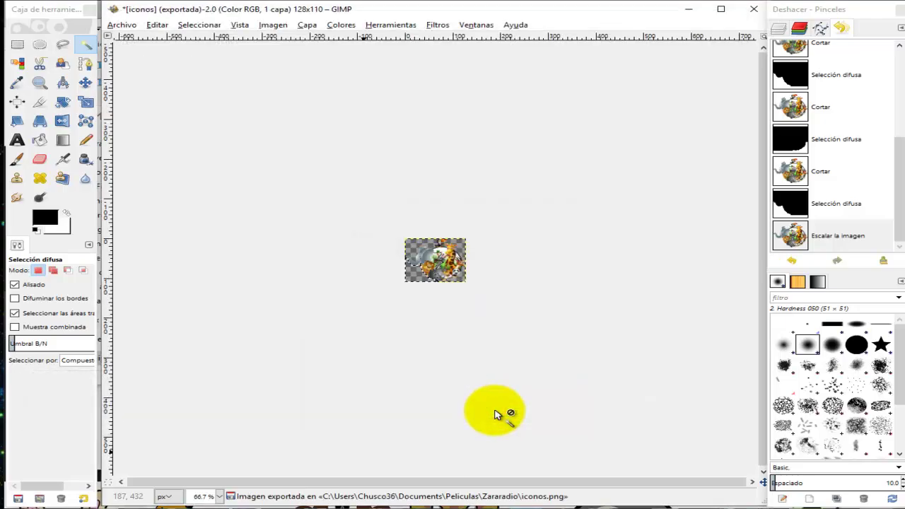
# Switch to the browser and bring up the Gato project in Thunkable.
pyautogui.click(587, 495)
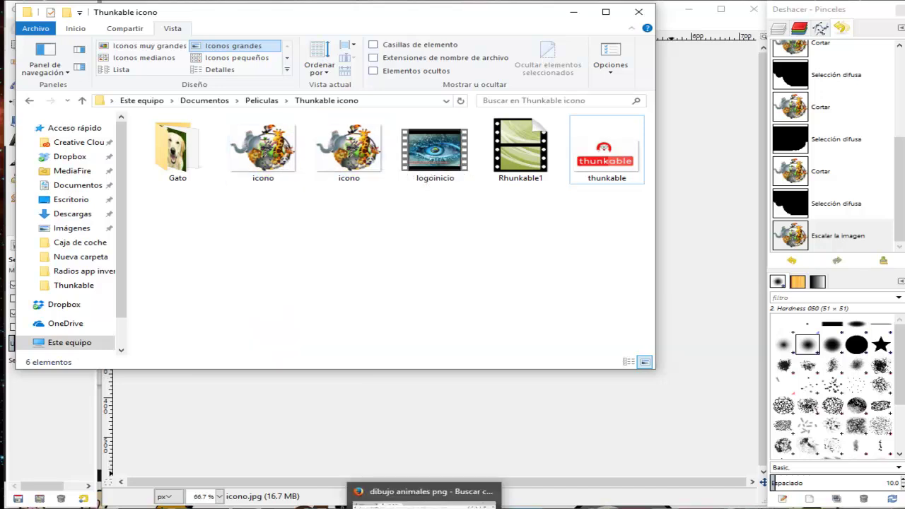
pyautogui.click(425, 499)
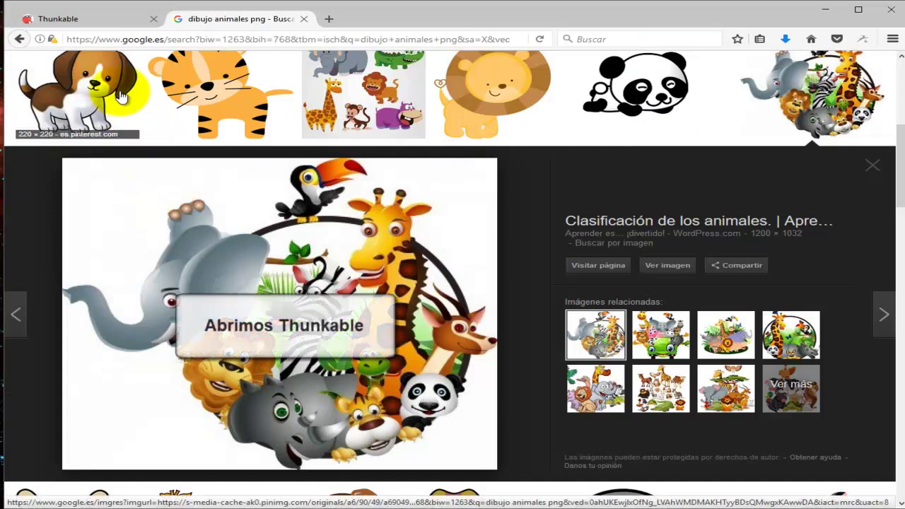
pyautogui.click(84, 22)
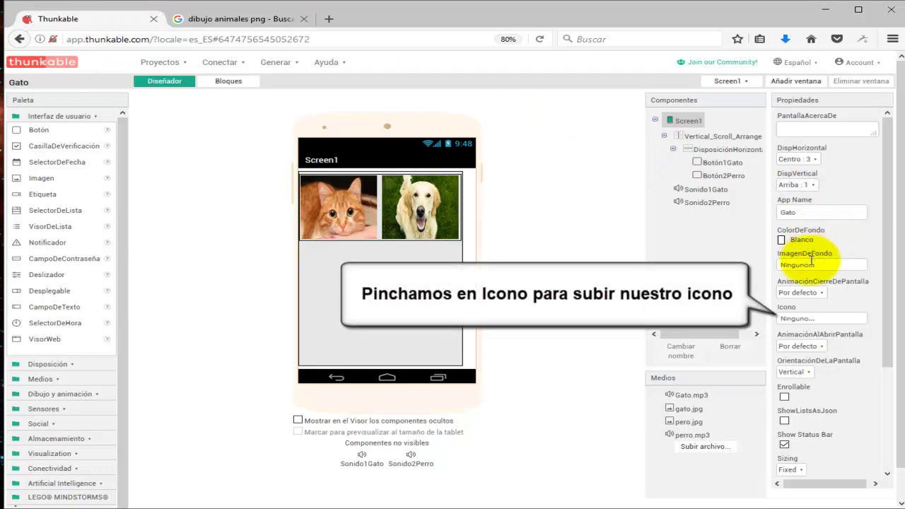
# Upload icono.png from the Thunkable icono folder as the file for Screen1's Icono property.
pyautogui.click(802, 318)
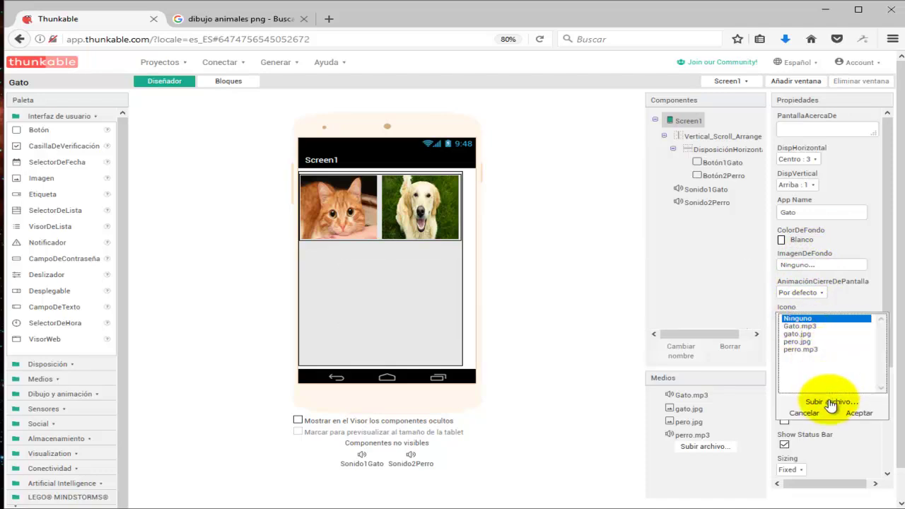
pyautogui.click(831, 403)
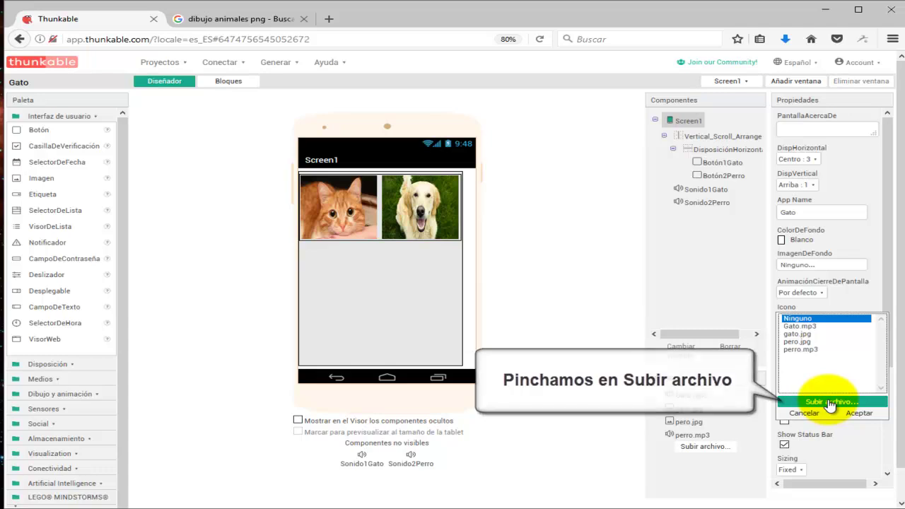
pyautogui.click(821, 399)
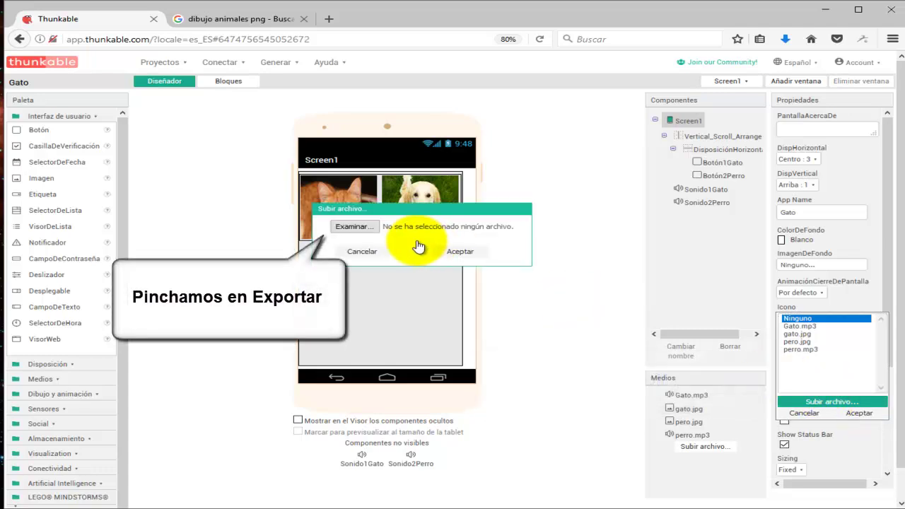
pyautogui.click(358, 230)
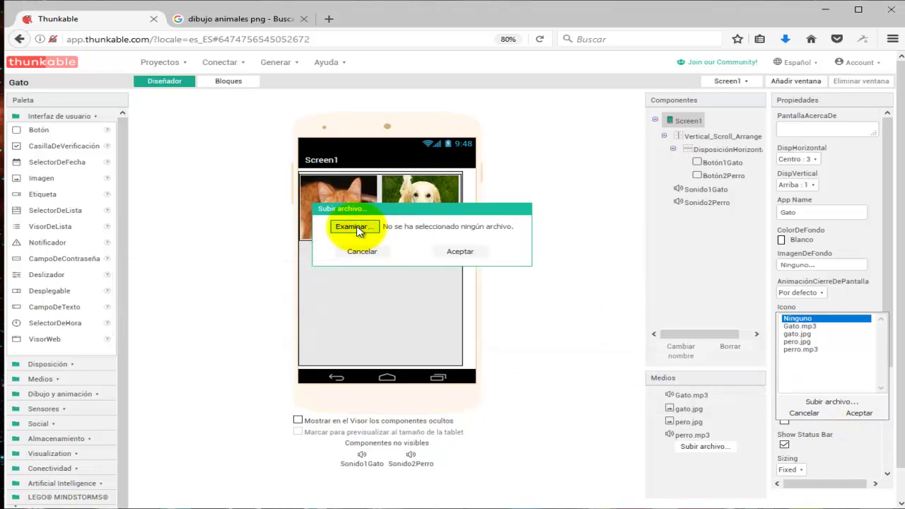
pyautogui.click(331, 96)
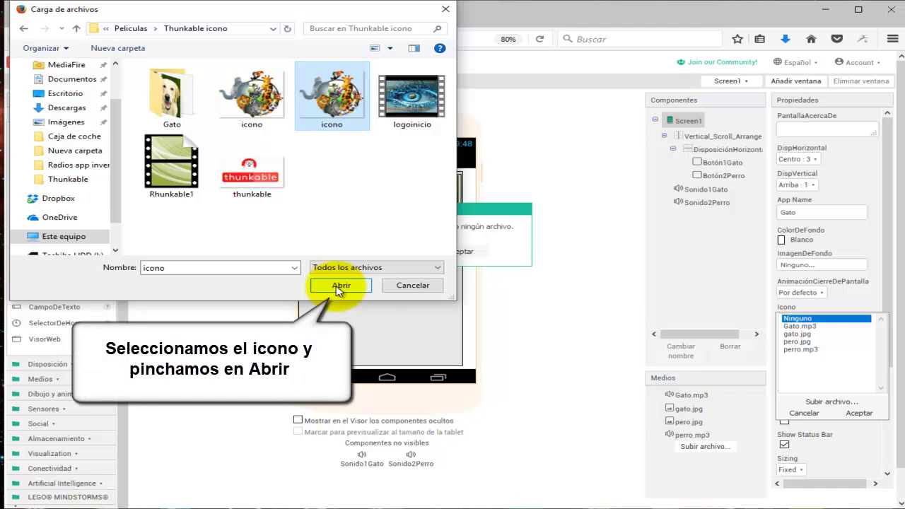
pyautogui.click(340, 286)
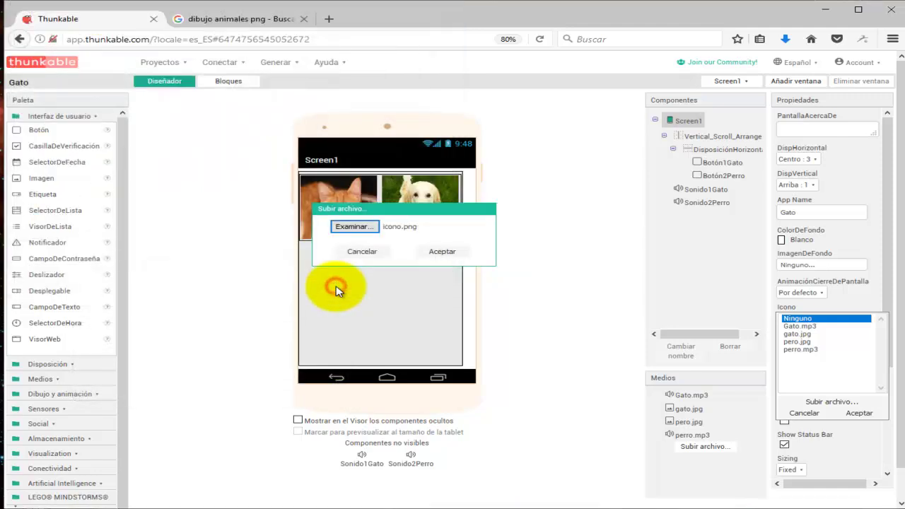
pyautogui.click(444, 253)
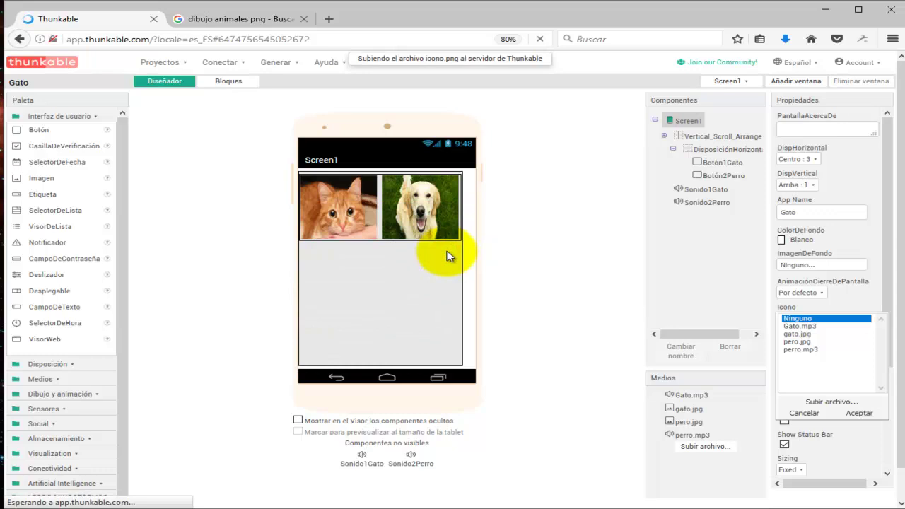